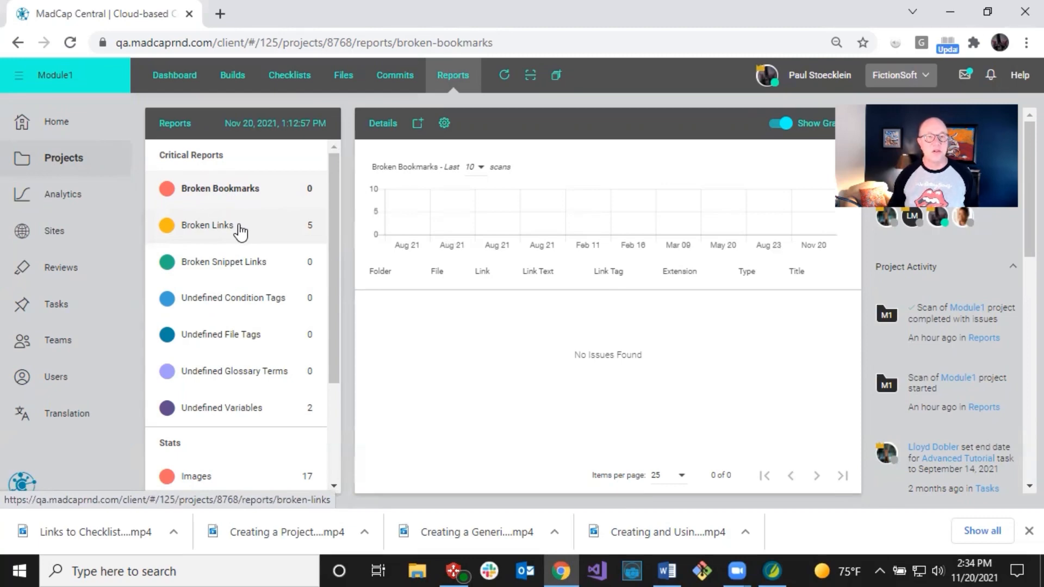
- Open the Broken Links report and look through all its columns, including link text, link tag, extension and type
{"action": "left_click", "coordinate": [239, 231]}
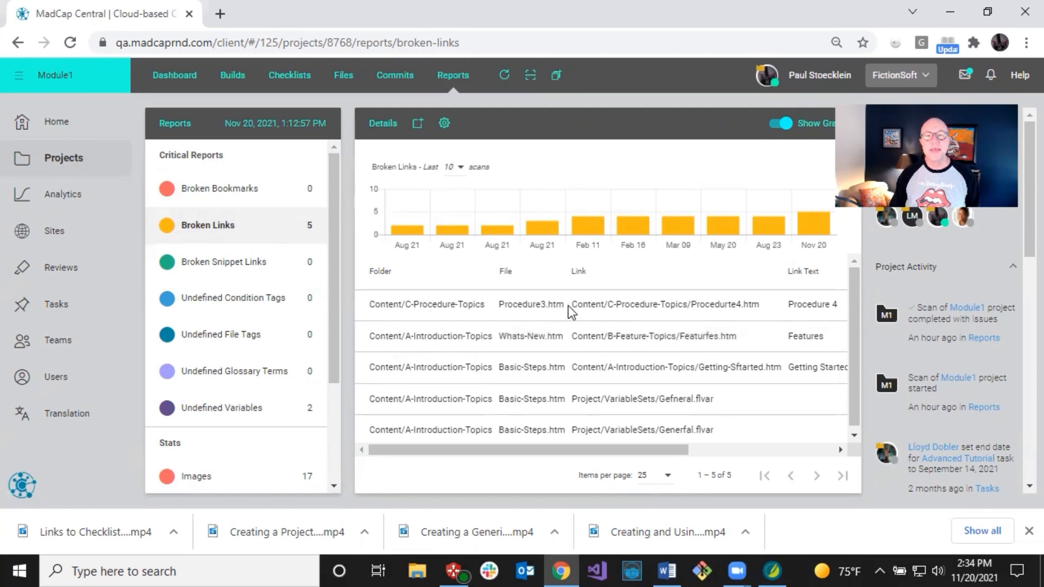
{"action": "left_click_drag", "start_coordinate": [574, 305], "coordinate": [761, 304]}
{"action": "left_click", "coordinate": [760, 307]}
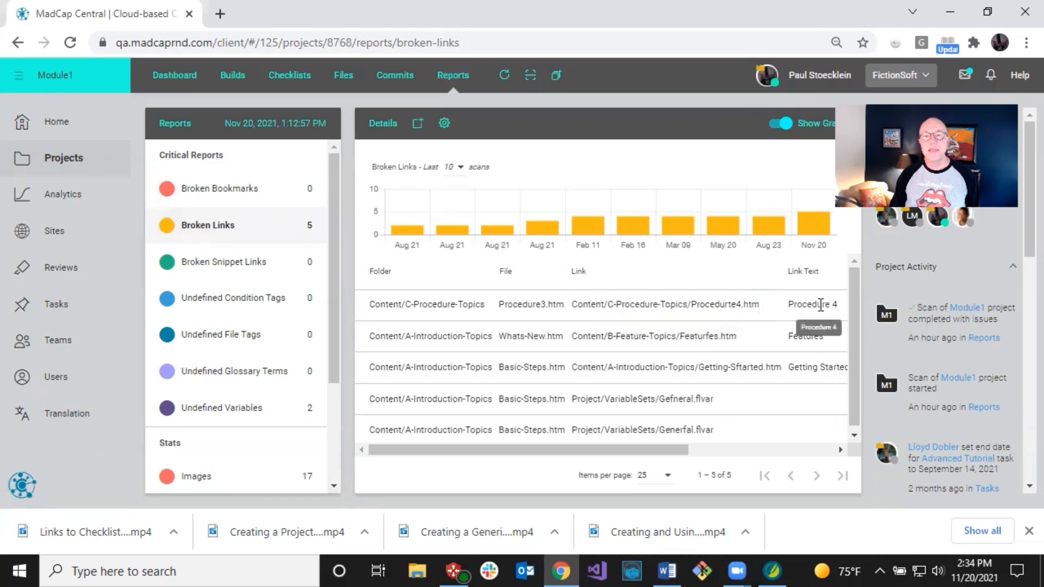
{"action": "left_click_drag", "start_coordinate": [674, 429], "coordinate": [814, 445]}
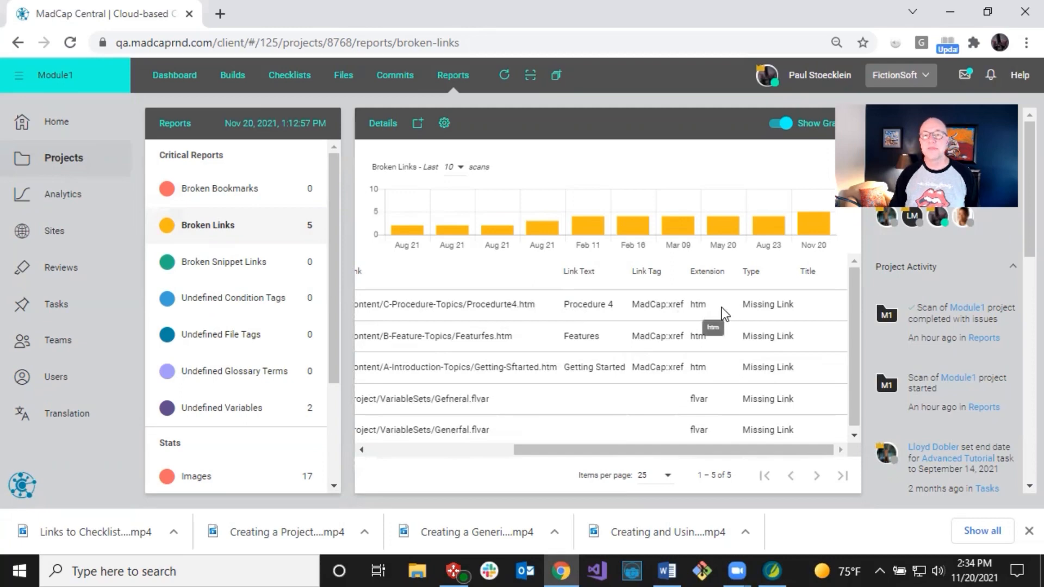
{"action": "left_click_drag", "start_coordinate": [699, 457], "coordinate": [508, 452]}
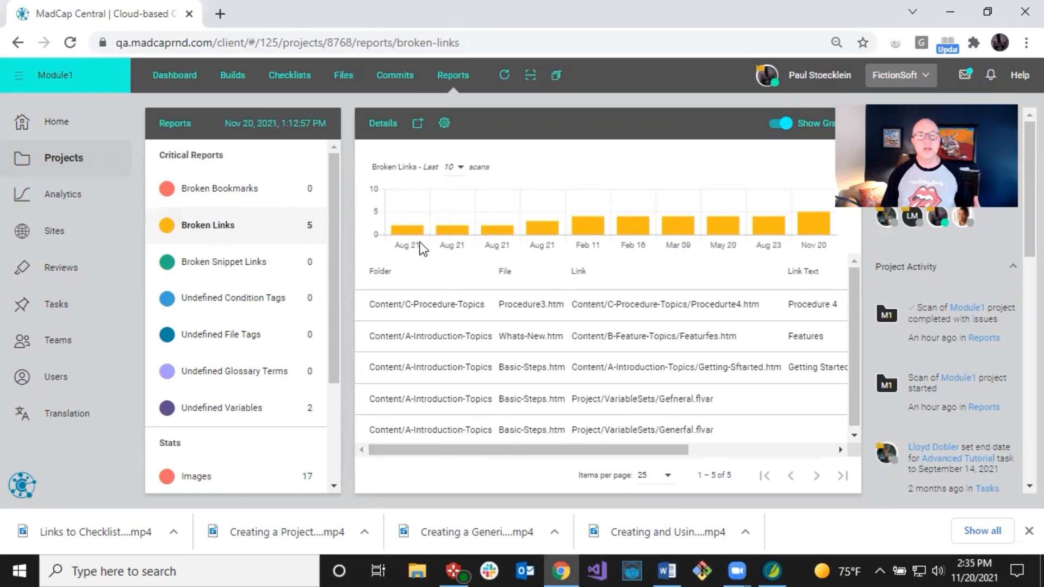
- Show the Broken Links graph for the last 1 and last 25 scans, return it to 10, and compare the scan bars
{"action": "left_click", "coordinate": [462, 170]}
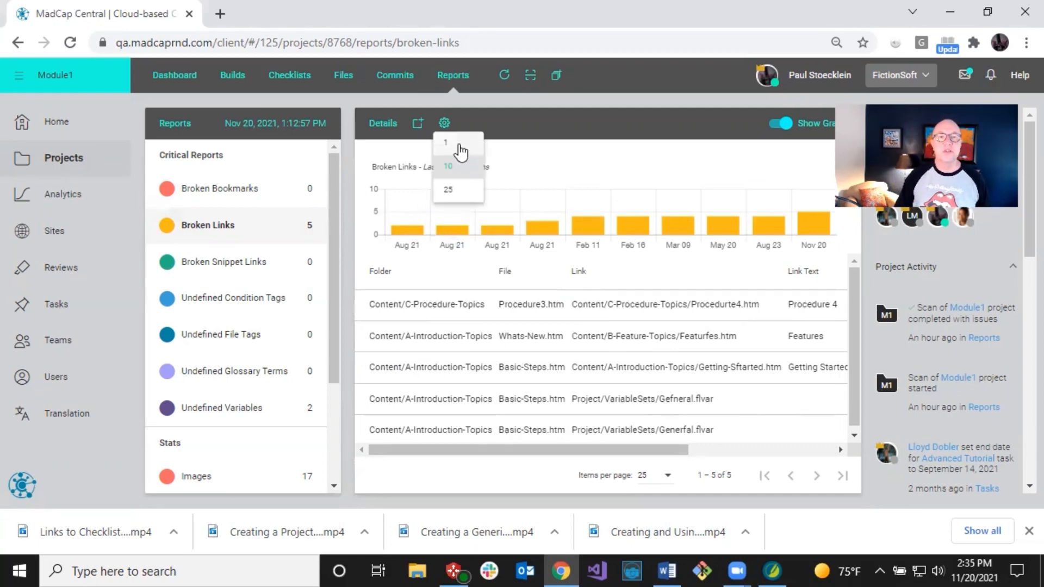
{"action": "left_click", "coordinate": [459, 142]}
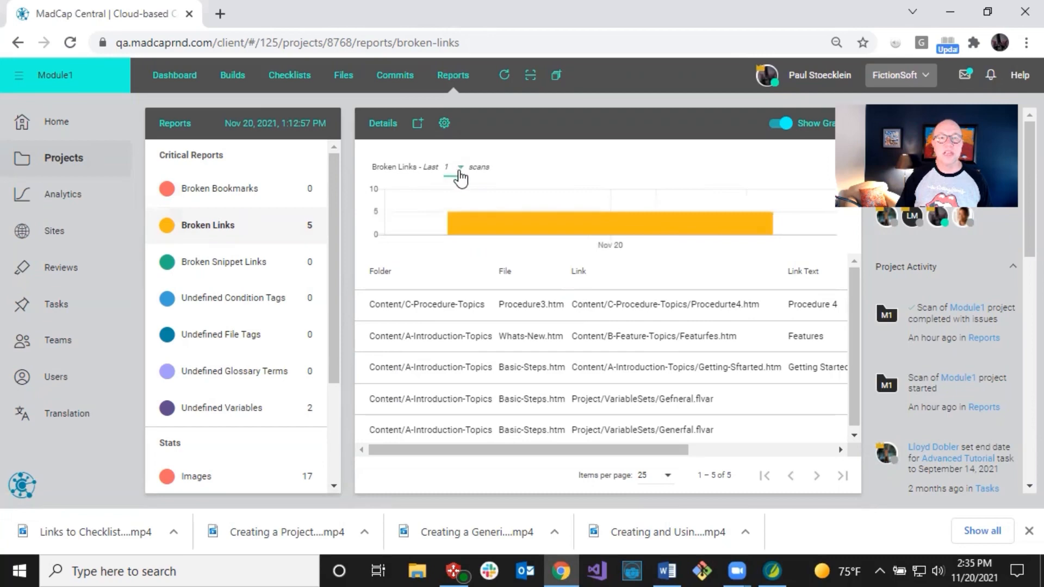
{"action": "left_click", "coordinate": [459, 168]}
{"action": "left_click", "coordinate": [451, 213]}
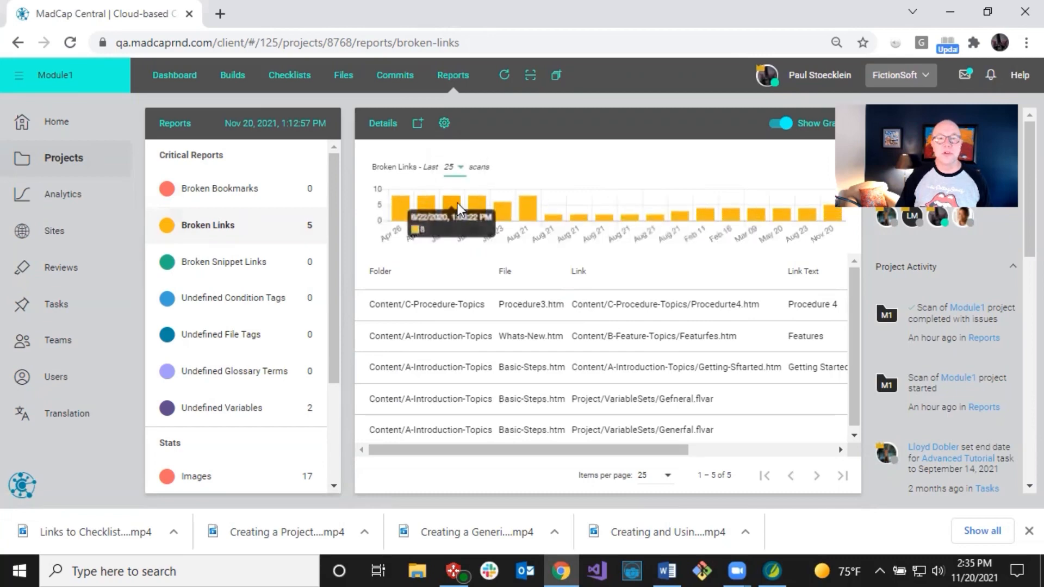
{"action": "left_click", "coordinate": [458, 168]}
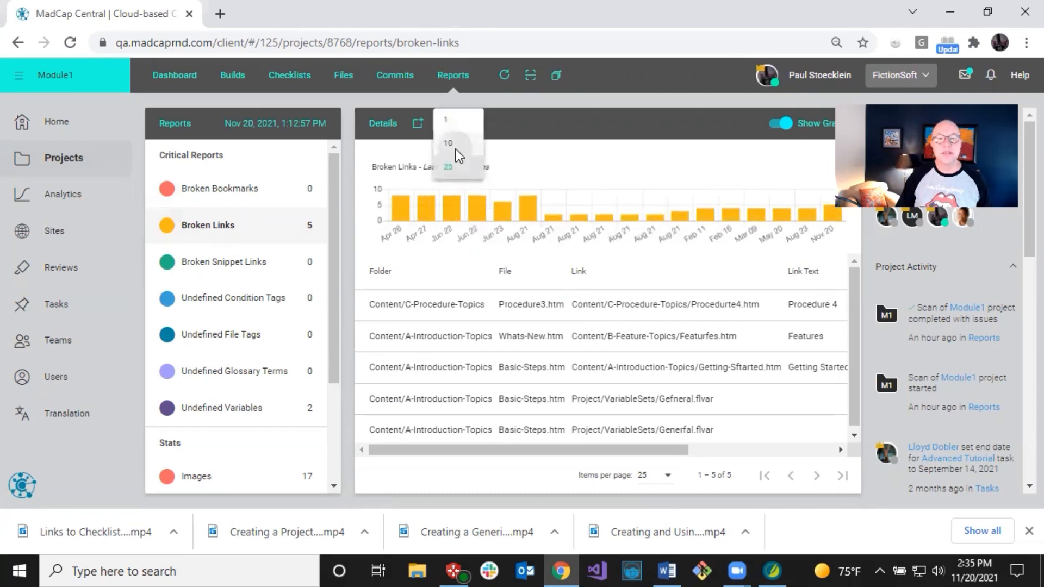
{"action": "left_click", "coordinate": [460, 148]}
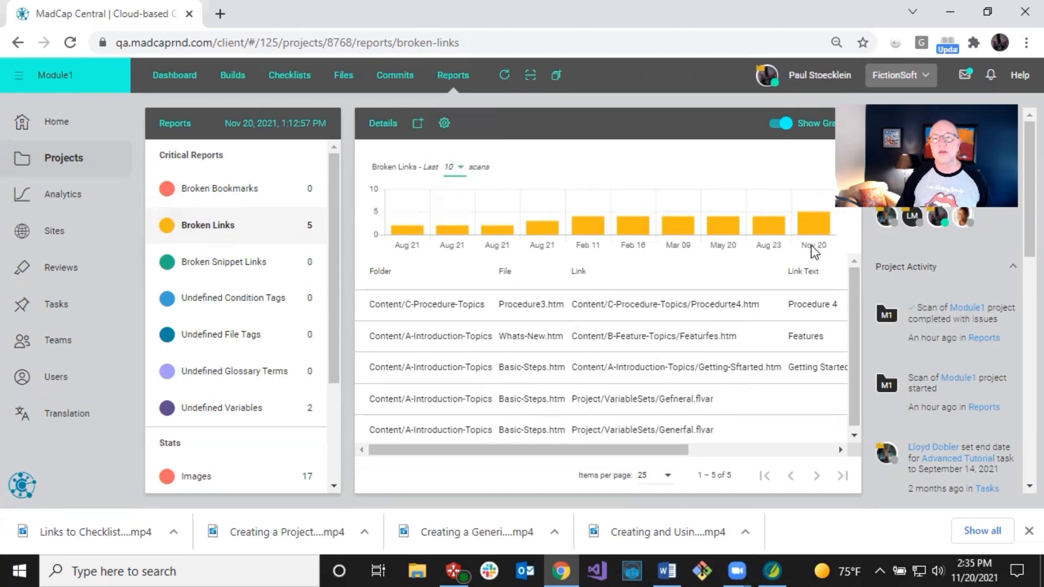
{"action": "mouse_move", "coordinate": [811, 249]}
{"action": "mouse_move", "coordinate": [765, 229]}
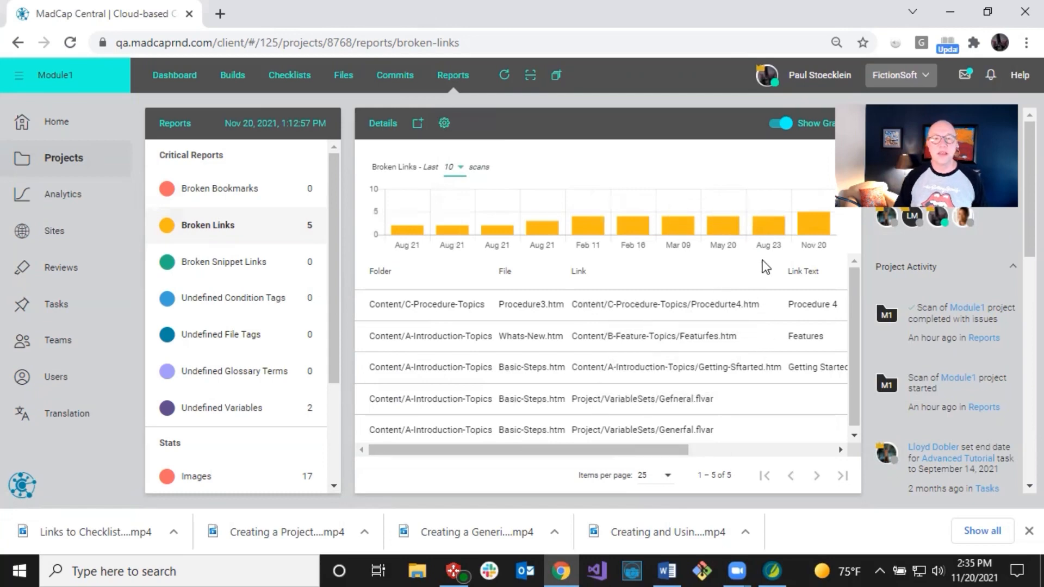
{"action": "mouse_move", "coordinate": [400, 234]}
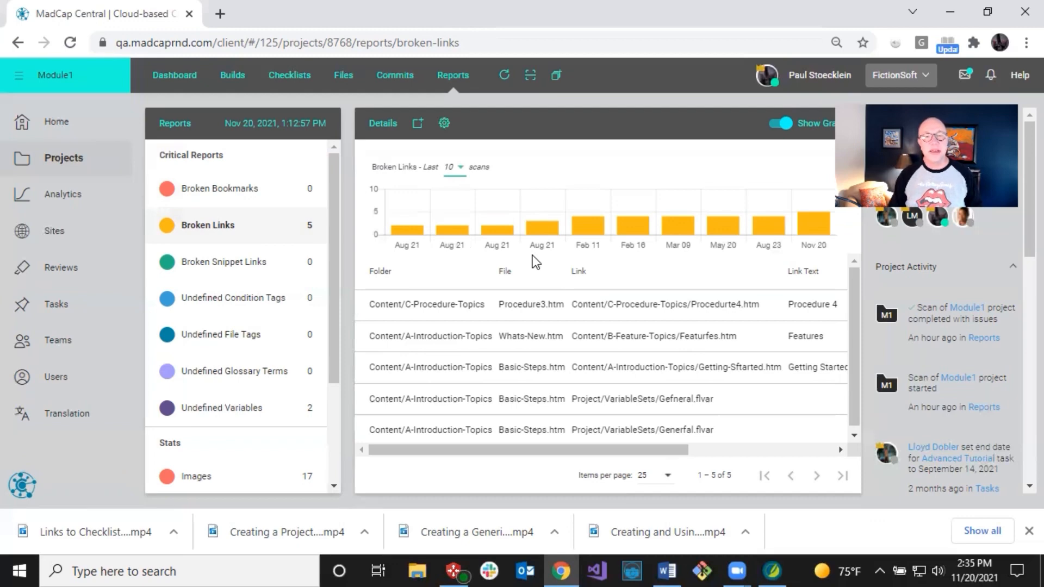
{"action": "mouse_move", "coordinate": [550, 239]}
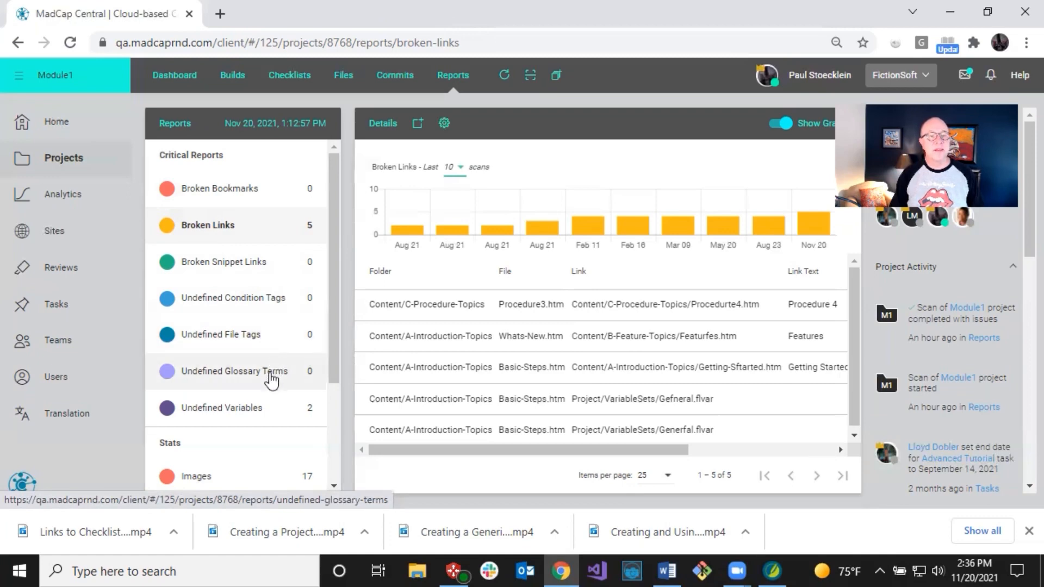
- View the Undefined Variables report, and hide and restore the graph in the Broken Links report
{"action": "left_click", "coordinate": [261, 412]}
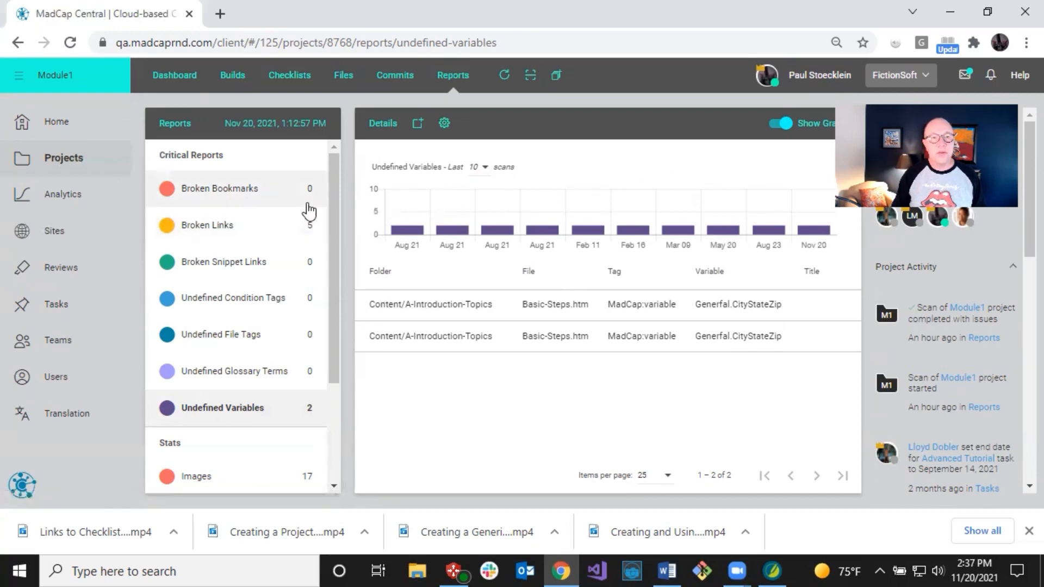
{"action": "left_click", "coordinate": [288, 224]}
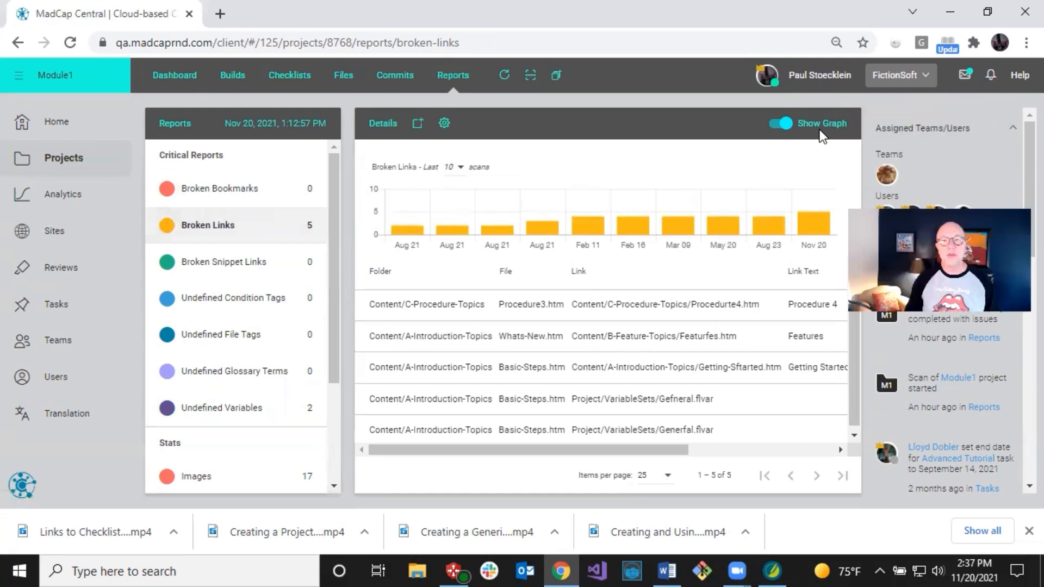
{"action": "left_click", "coordinate": [780, 128]}
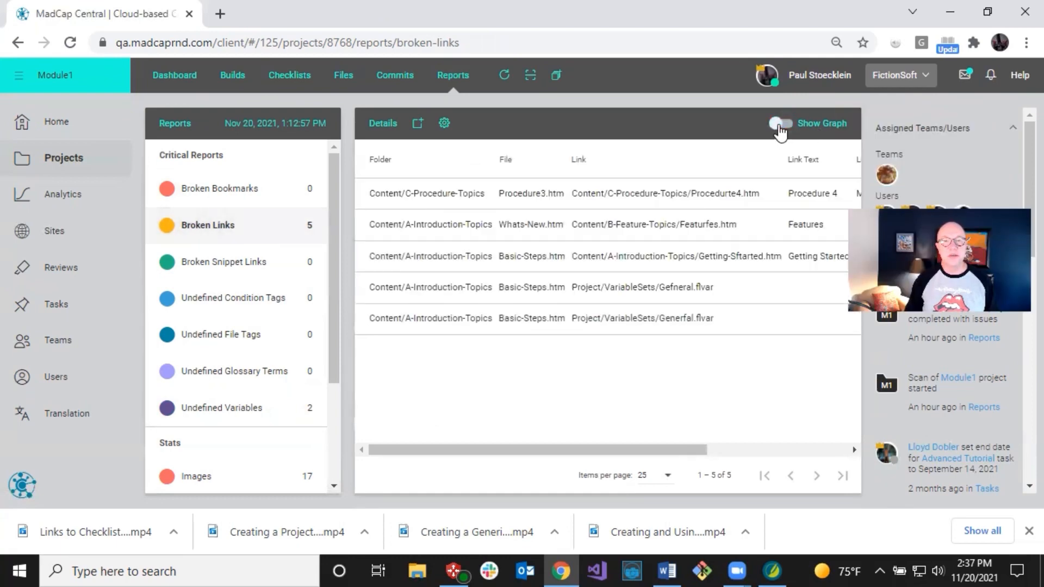
{"action": "left_click", "coordinate": [779, 128]}
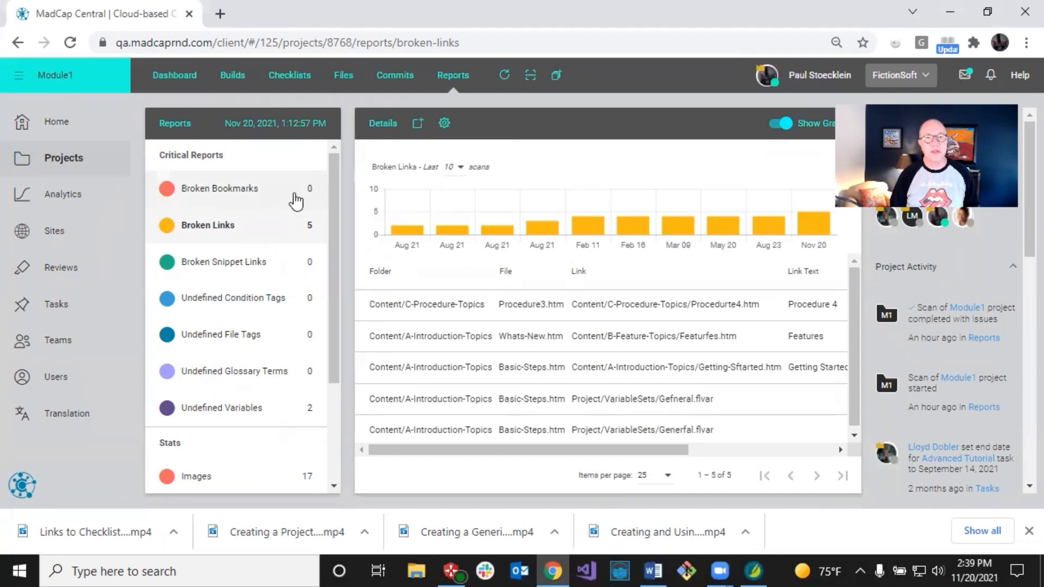
- Look through the Images, Segments, Snippets and Topics stats reports, and hide and restore the graph in the Images report
{"action": "scroll", "coordinate": [296, 201], "scroll_direction": "down", "scroll_amount": 3}
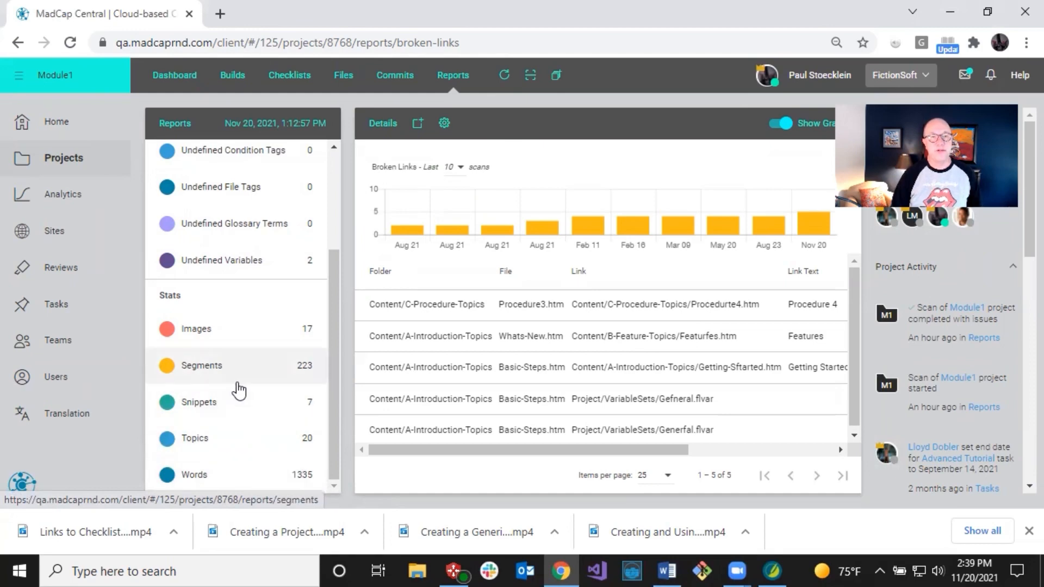
{"action": "left_click", "coordinate": [231, 332]}
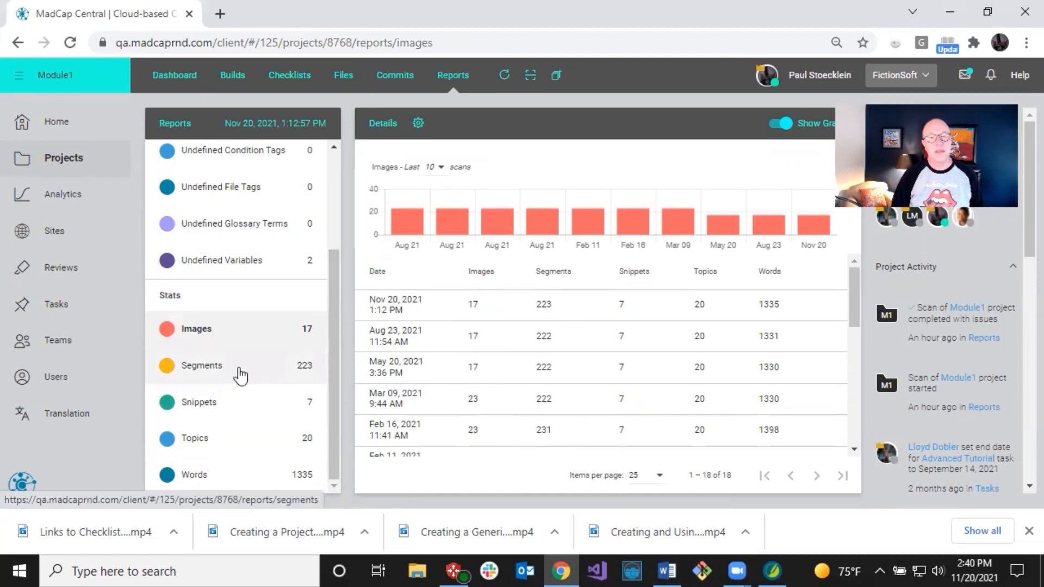
{"action": "left_click", "coordinate": [277, 368]}
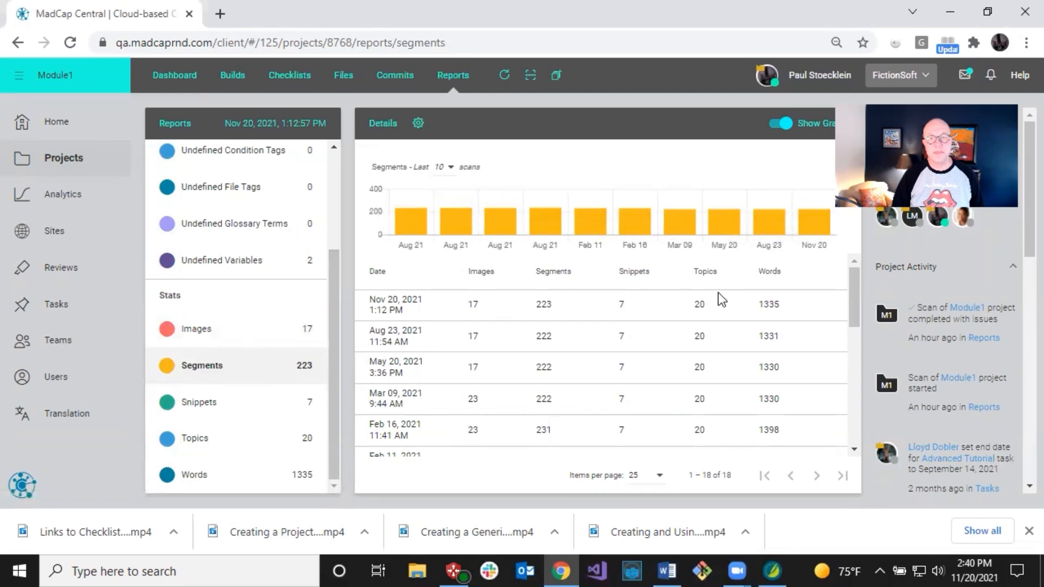
{"action": "left_click", "coordinate": [210, 409]}
{"action": "left_click", "coordinate": [203, 443]}
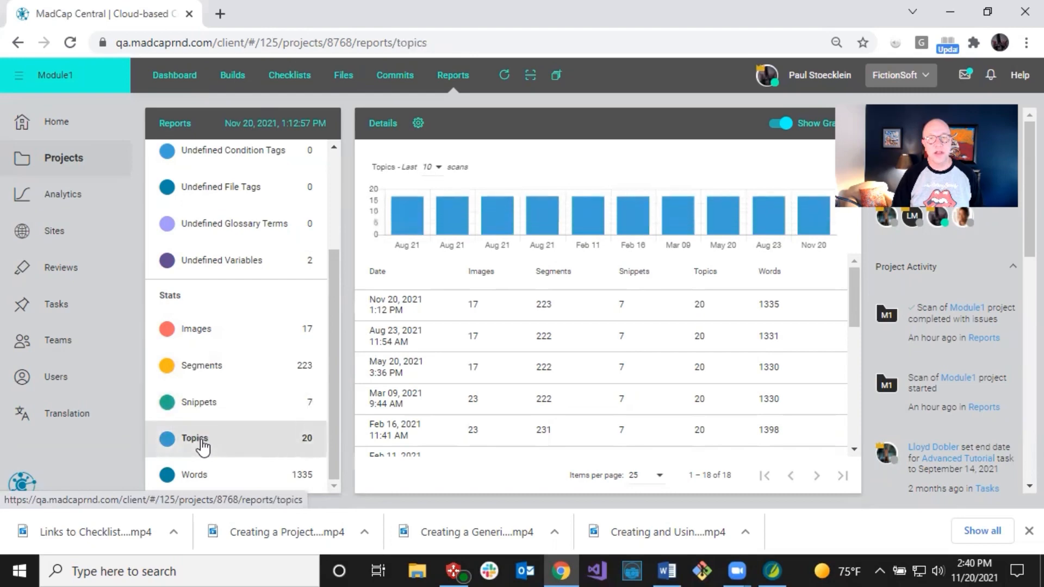
{"action": "left_click", "coordinate": [197, 333]}
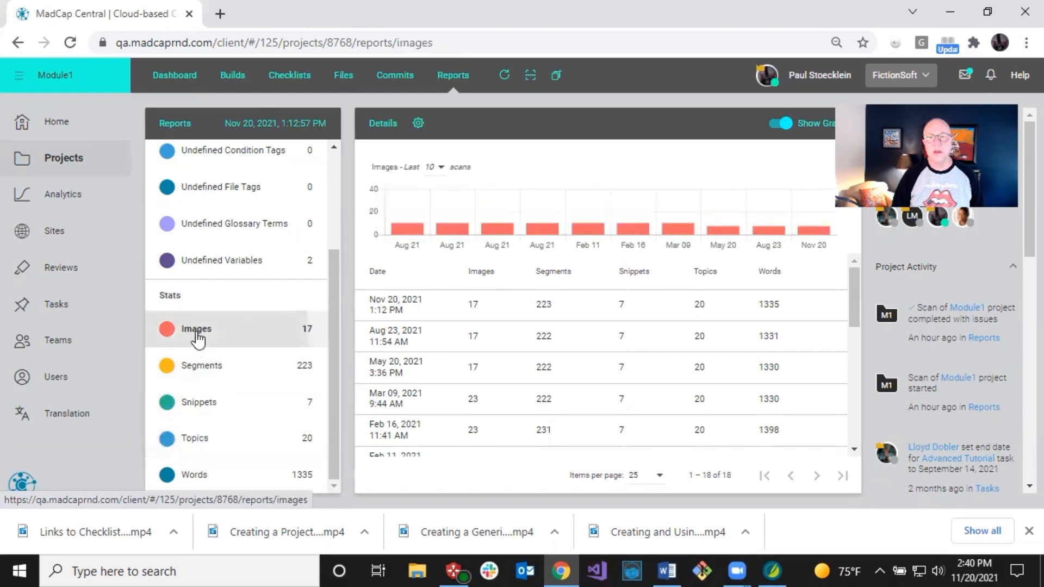
{"action": "left_click", "coordinate": [777, 130]}
{"action": "left_click", "coordinate": [778, 130]}
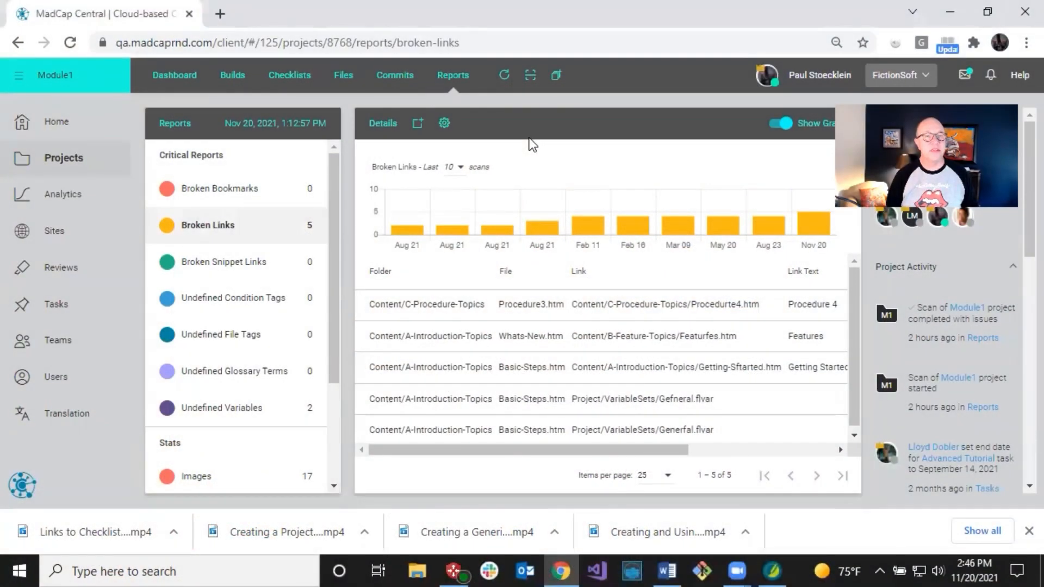
- View the Home dashboard and open the Module1 project from the list of projects
{"action": "left_click", "coordinate": [69, 123]}
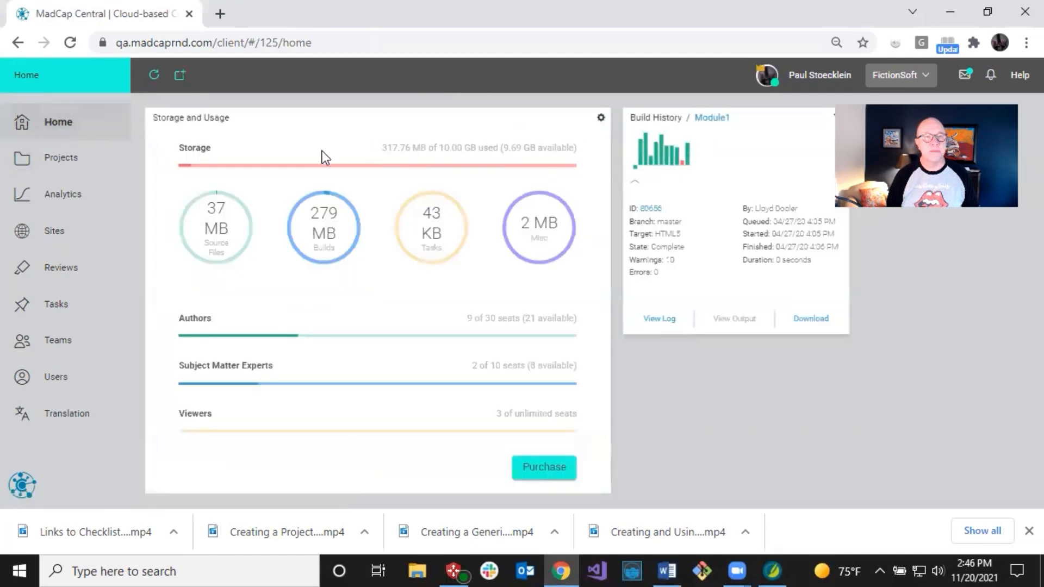
{"action": "left_click", "coordinate": [83, 162]}
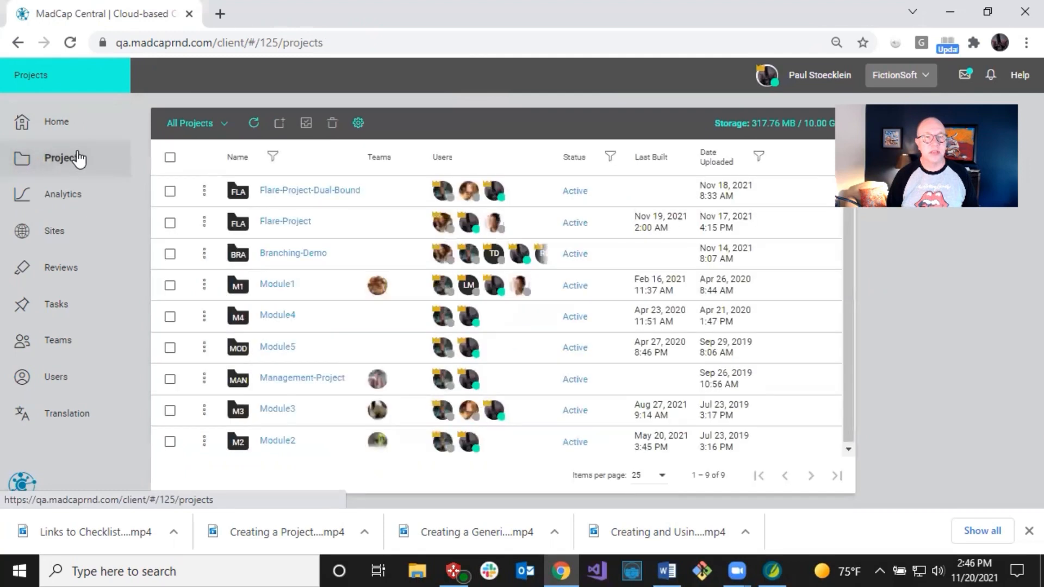
{"action": "left_click", "coordinate": [276, 284]}
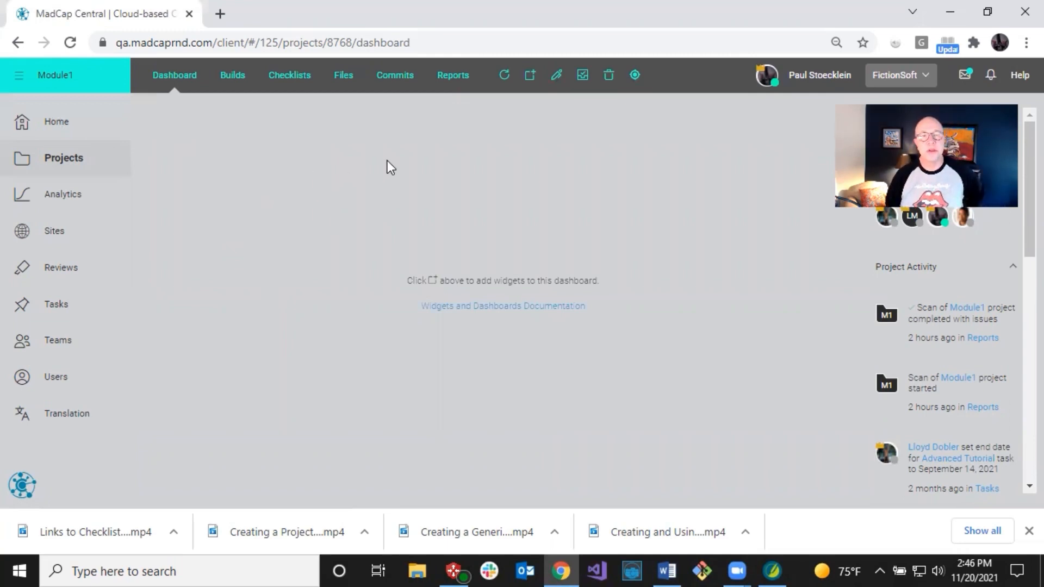
- Add a Reports widget to the Module1 dashboard
{"action": "left_click", "coordinate": [532, 76]}
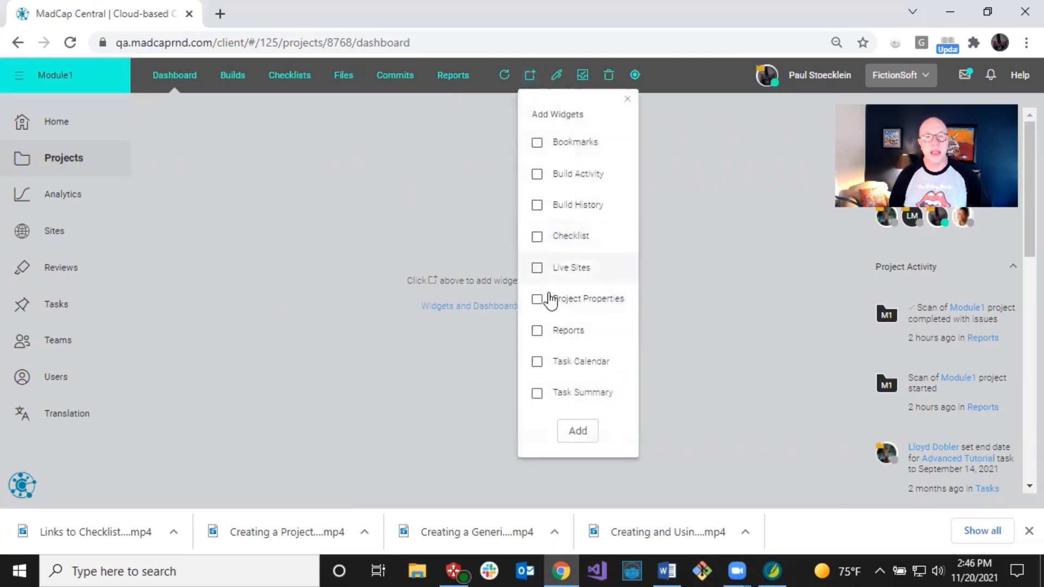
{"action": "left_click", "coordinate": [537, 332]}
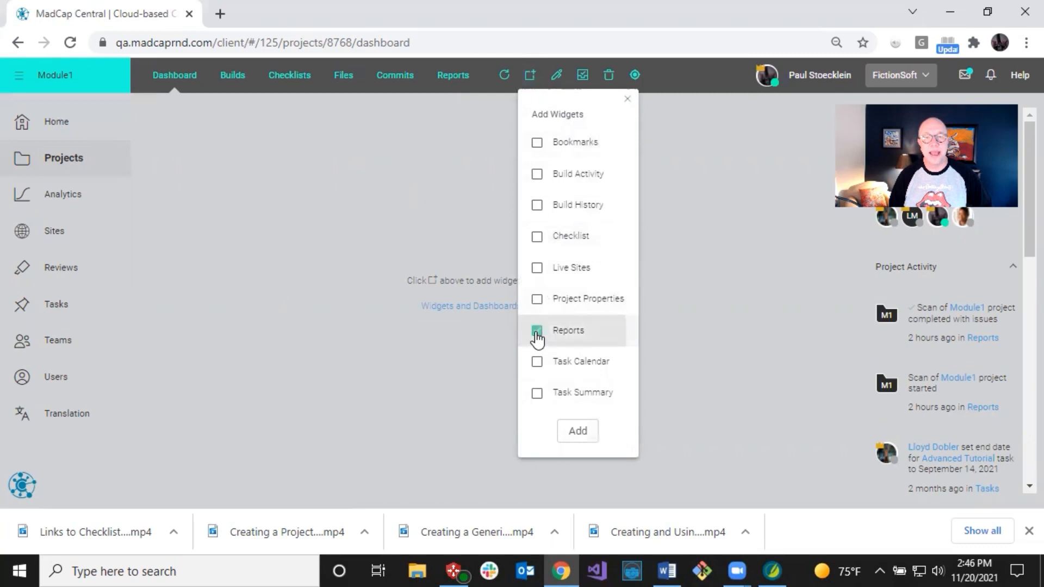
{"action": "left_click", "coordinate": [574, 430]}
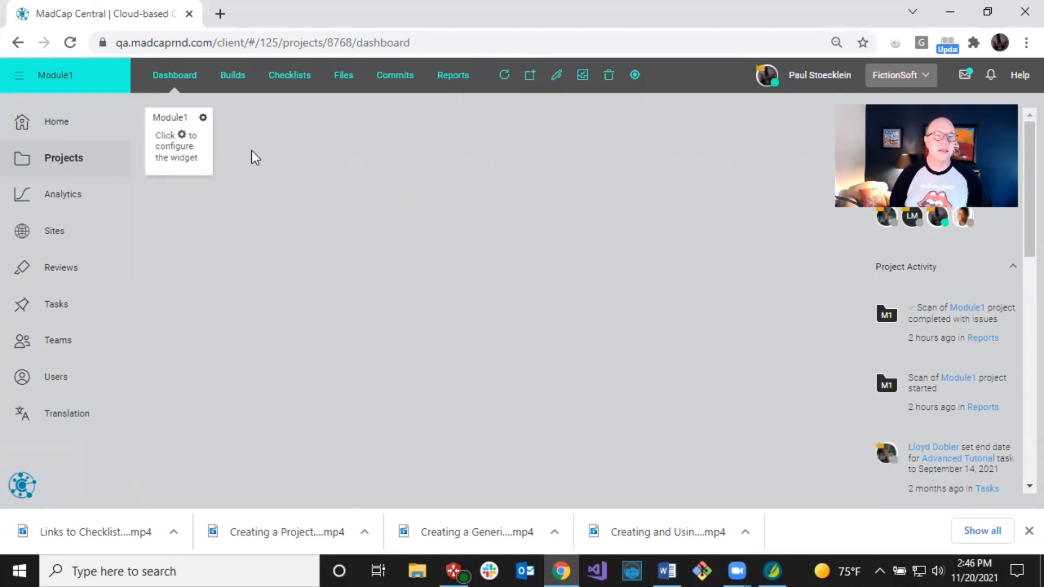
- Examine which projects and critical reports the new Reports widget can be configured to show
{"action": "left_click", "coordinate": [204, 118]}
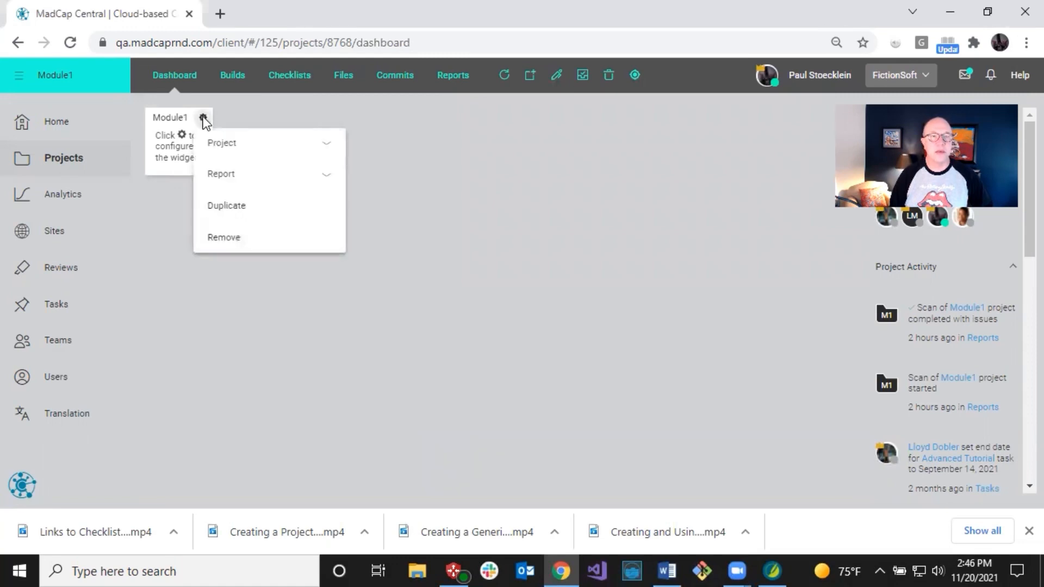
{"action": "left_click", "coordinate": [237, 151]}
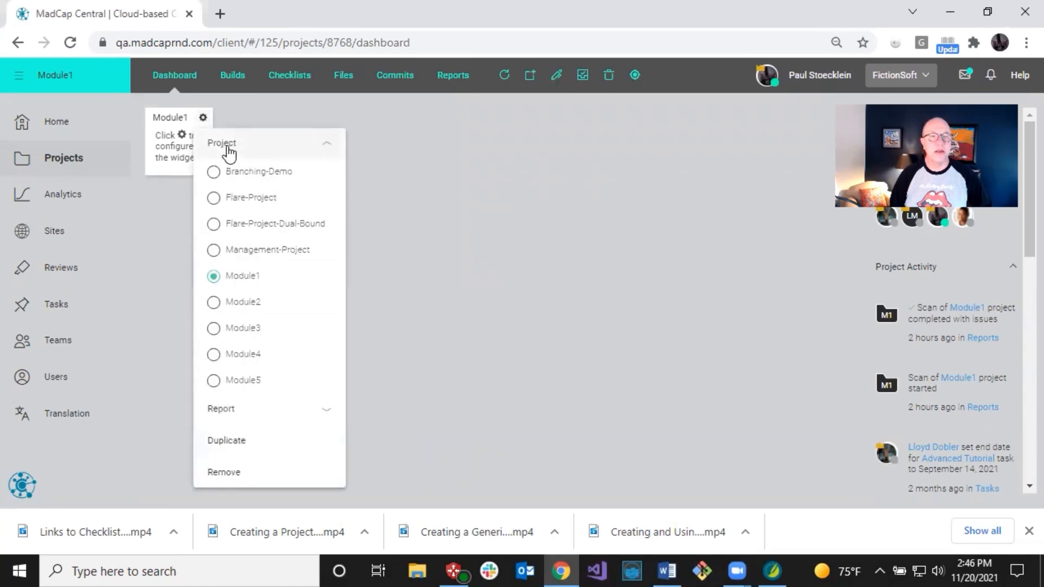
{"action": "left_click", "coordinate": [265, 418]}
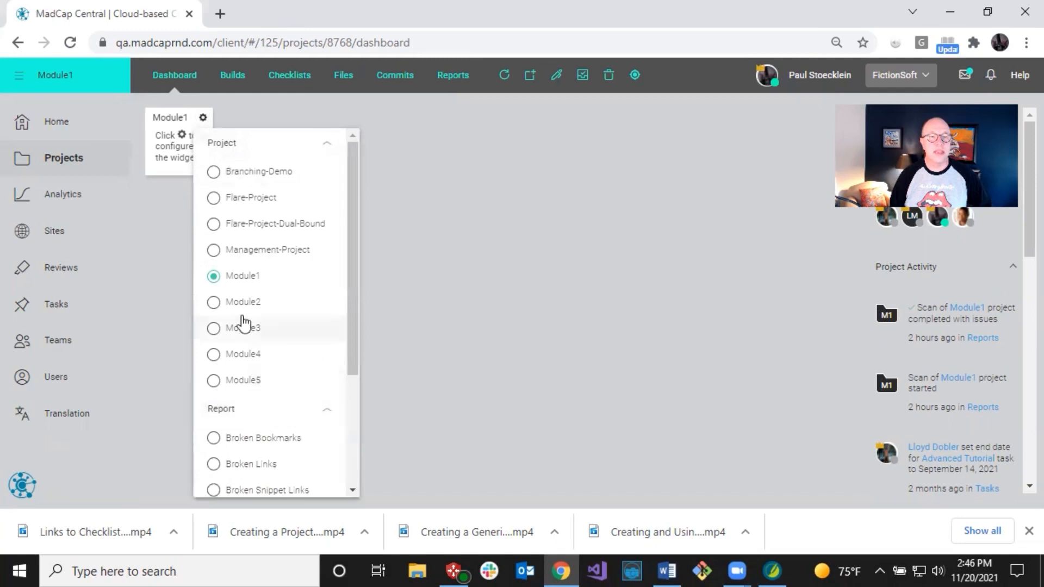
{"action": "scroll", "coordinate": [265, 444], "scroll_direction": "down", "scroll_amount": 3}
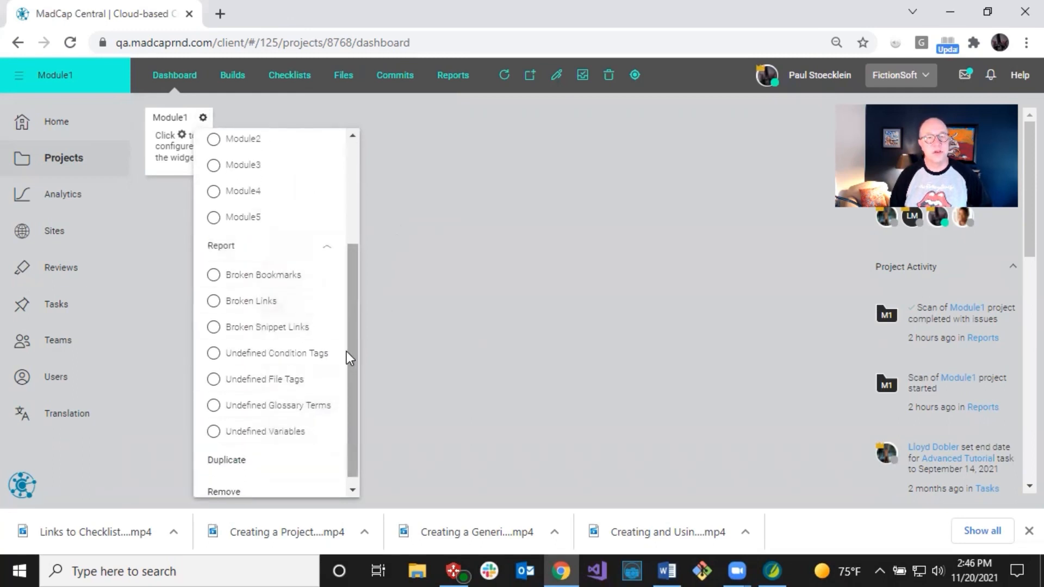
{"action": "scroll", "coordinate": [347, 355], "scroll_direction": "down", "scroll_amount": 1}
{"action": "left_click", "coordinate": [420, 237]}
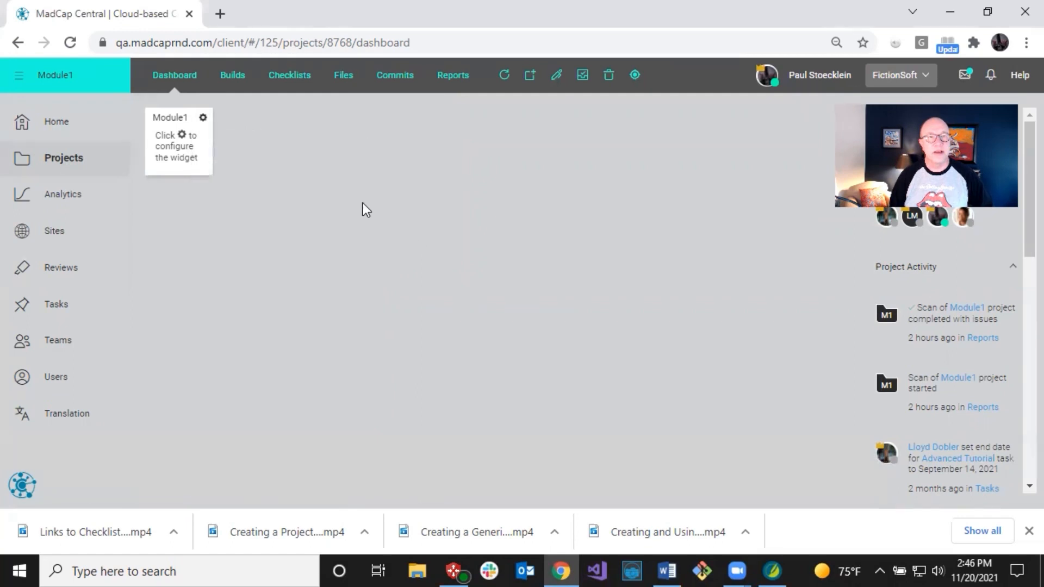
- Remove the Reports widget from the Module1 dashboard
{"action": "left_click", "coordinate": [204, 118]}
{"action": "left_click", "coordinate": [250, 230]}
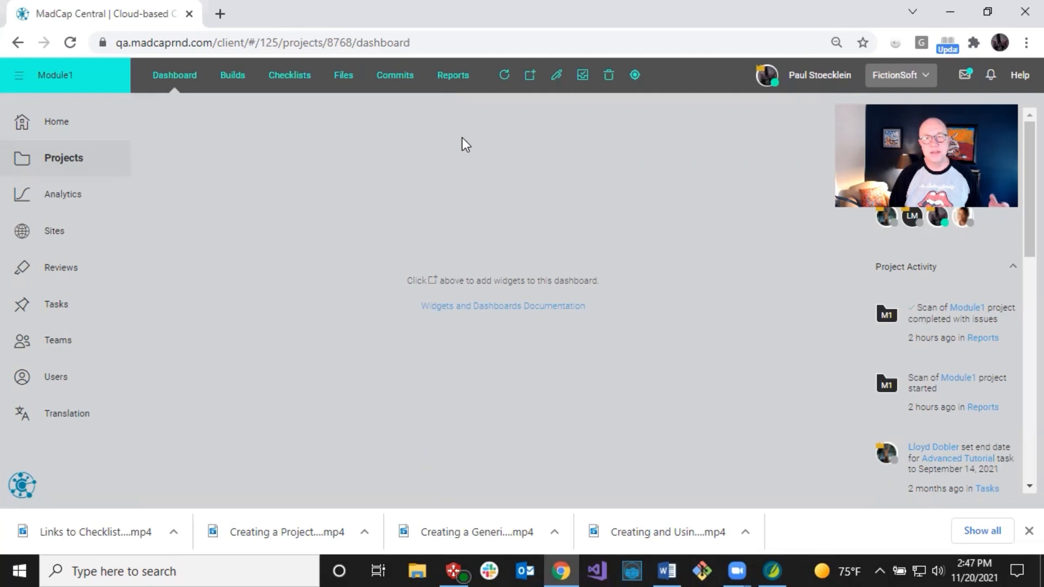
- Open the Module1 project's reports
{"action": "left_click", "coordinate": [456, 79]}
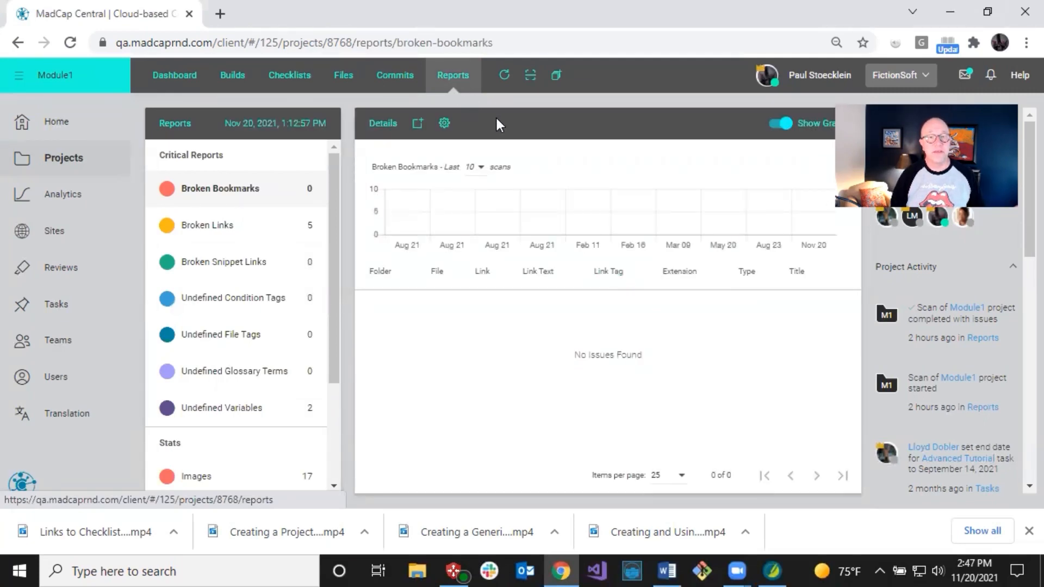
- Check which dashboards the Broken Bookmarks report can be added to as a widget
{"action": "left_click", "coordinate": [419, 125]}
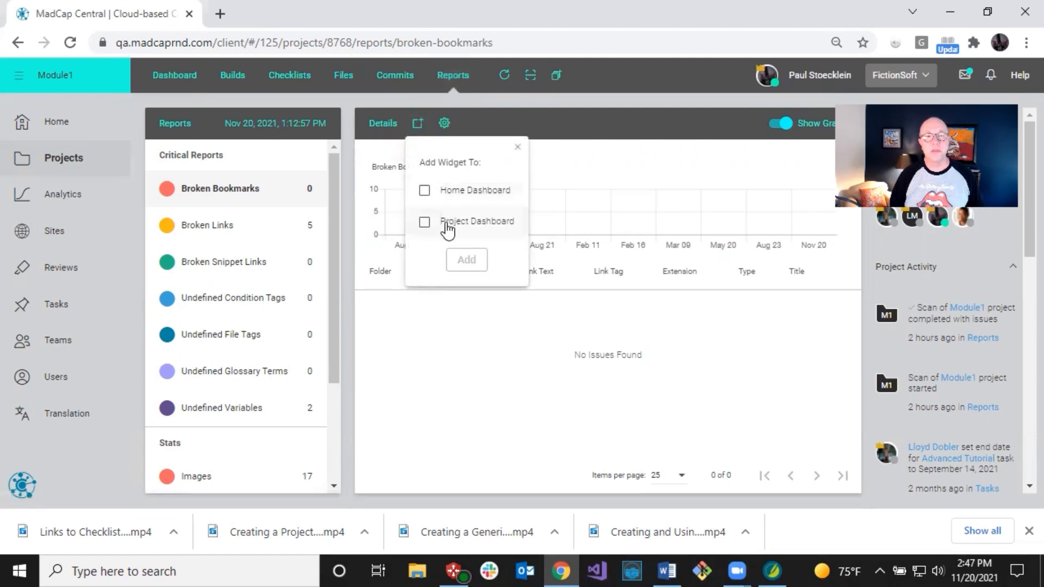
{"action": "left_click", "coordinate": [519, 147]}
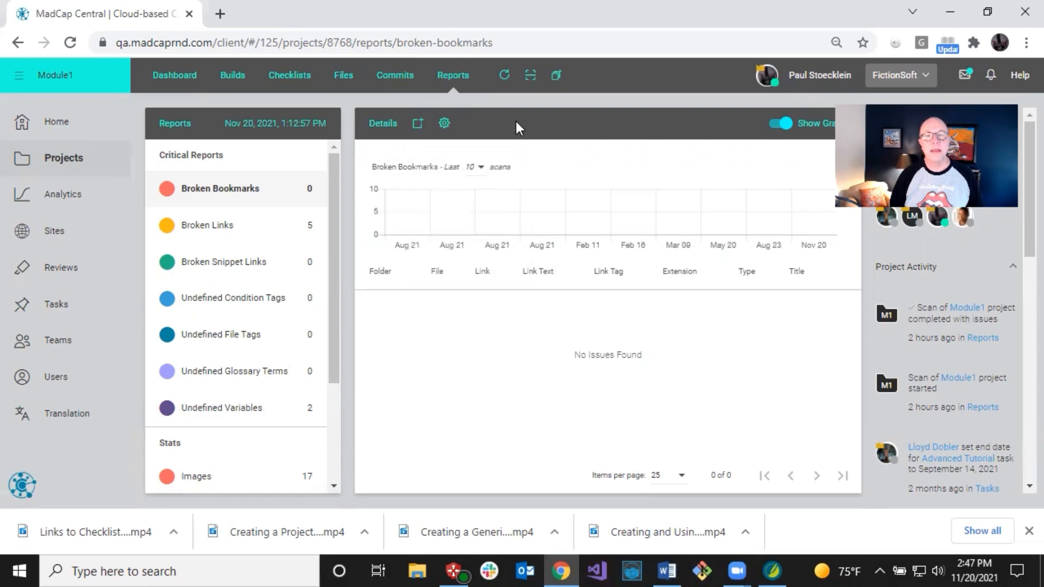
- Add Broken Bookmarks, Broken Links, Broken Snippet Links, Undefined Condition Tags and Undefined Variables report widgets to both the home and project dashboards
{"action": "left_click", "coordinate": [556, 74]}
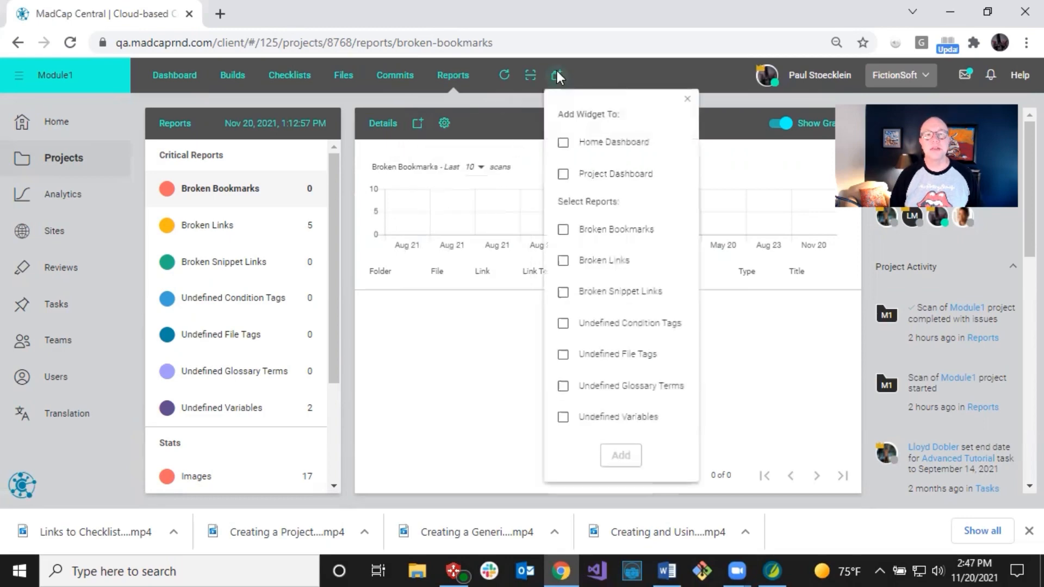
{"action": "left_click", "coordinate": [565, 144]}
{"action": "left_click", "coordinate": [565, 174]}
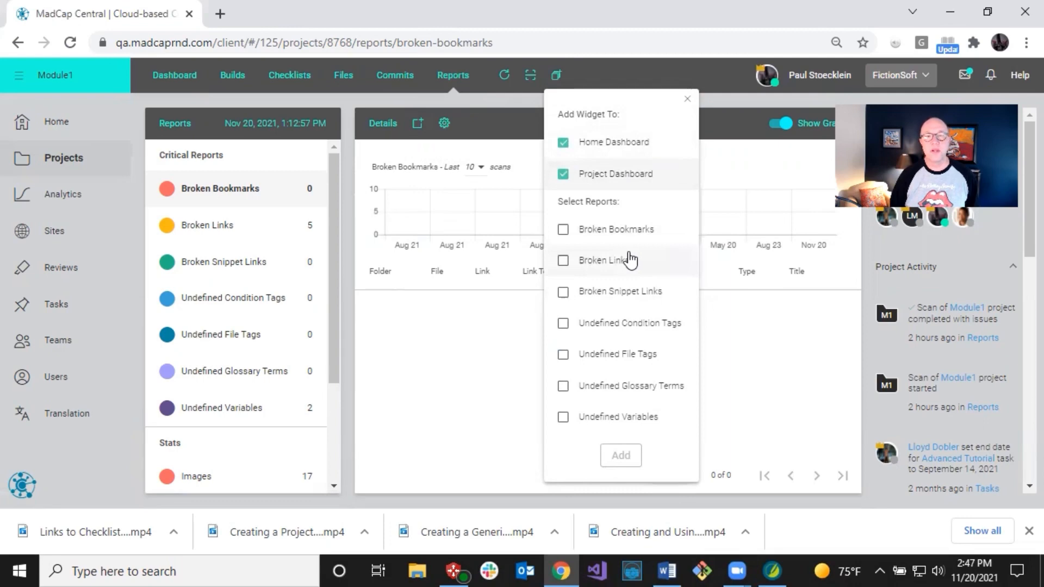
{"action": "left_click", "coordinate": [563, 230]}
{"action": "left_click", "coordinate": [564, 261]}
{"action": "left_click", "coordinate": [564, 293]}
{"action": "left_click", "coordinate": [564, 324]}
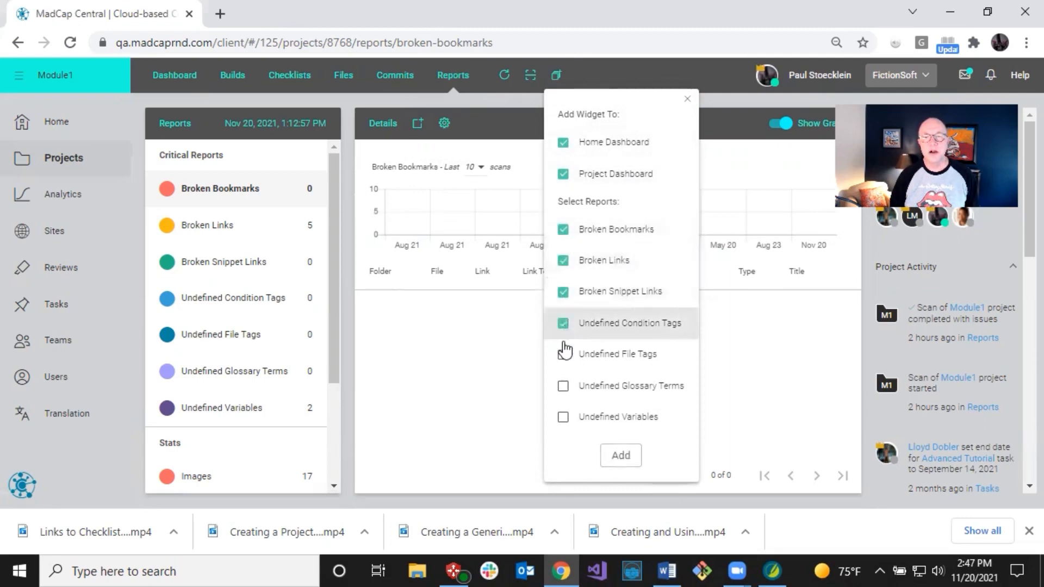
{"action": "left_click", "coordinate": [563, 418]}
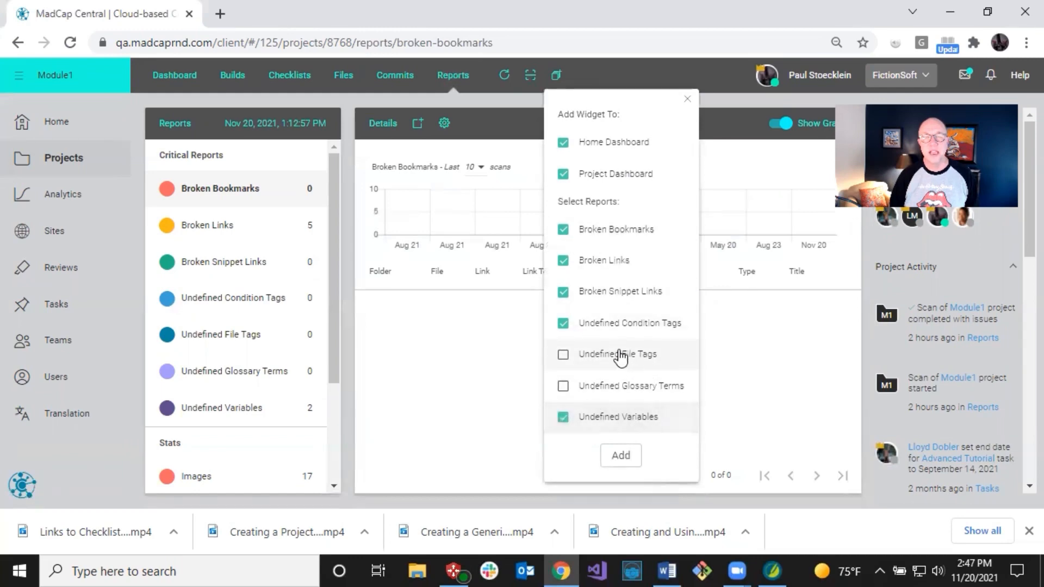
{"action": "left_click", "coordinate": [622, 456]}
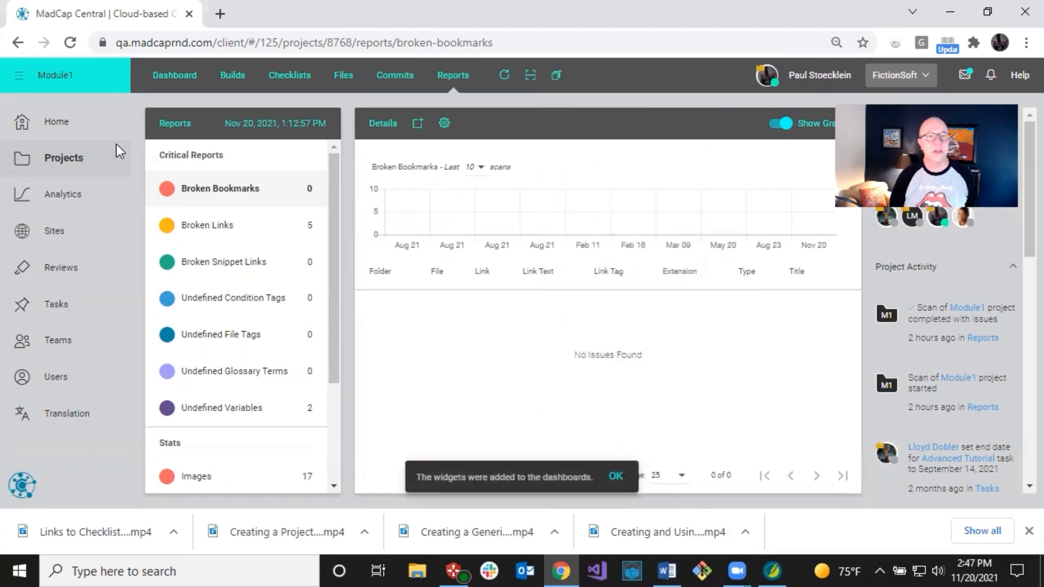
- Check the report widgets on the project and home dashboards, and open the Broken Links report from its home dashboard widget
{"action": "left_click", "coordinate": [174, 76]}
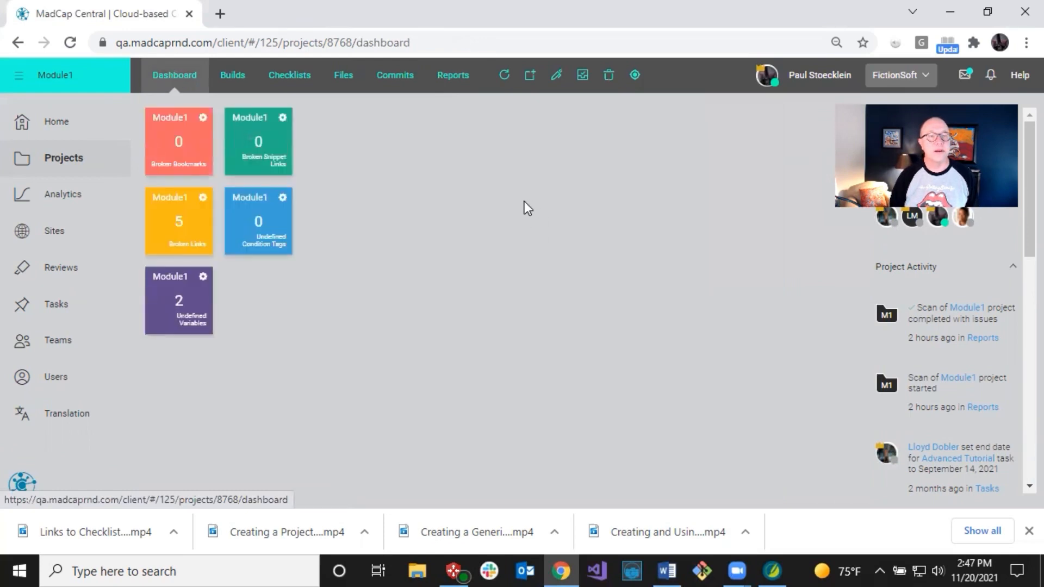
{"action": "left_click", "coordinate": [66, 128]}
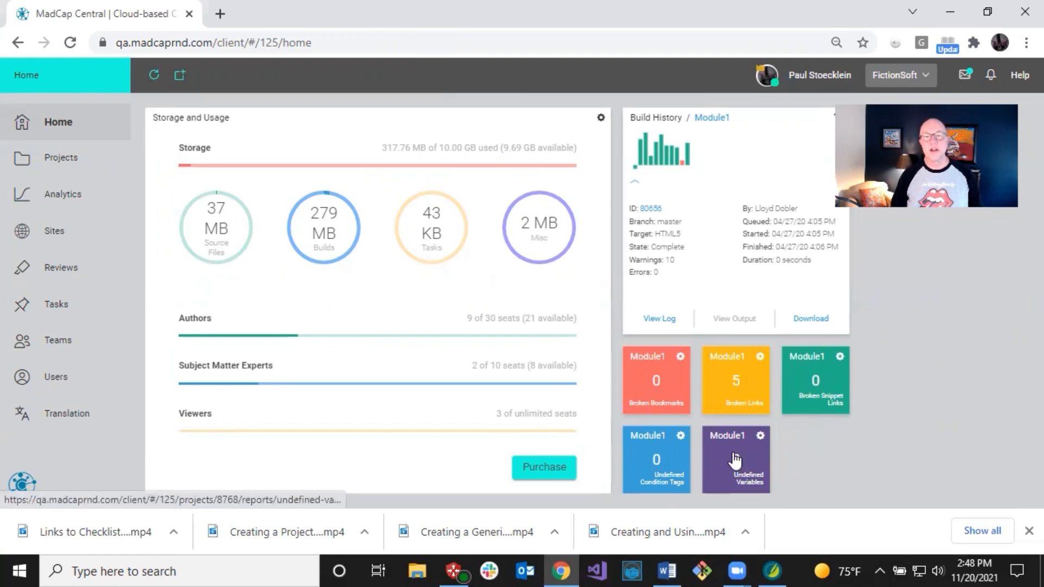
{"action": "left_click", "coordinate": [735, 385]}
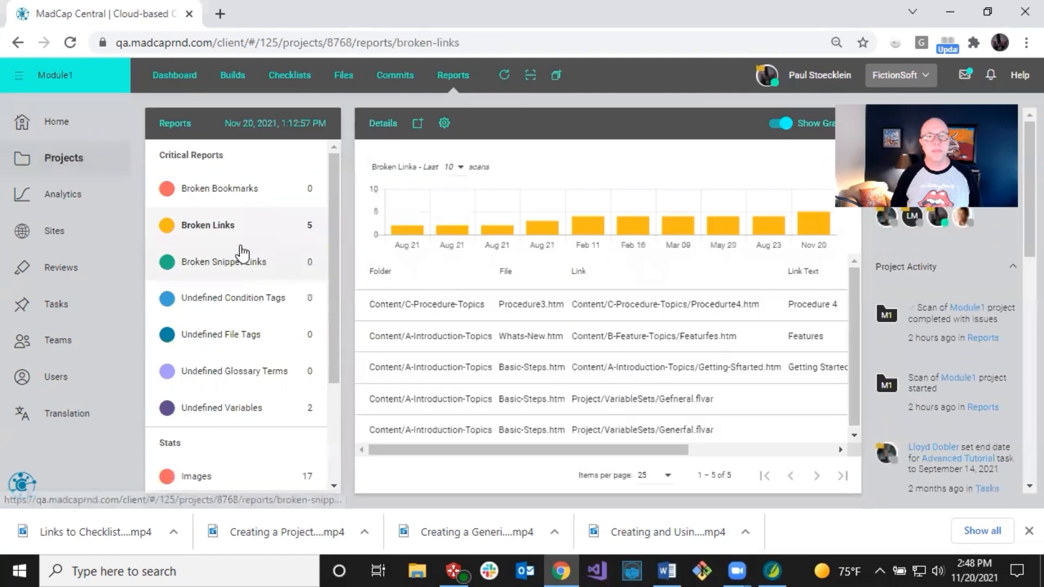